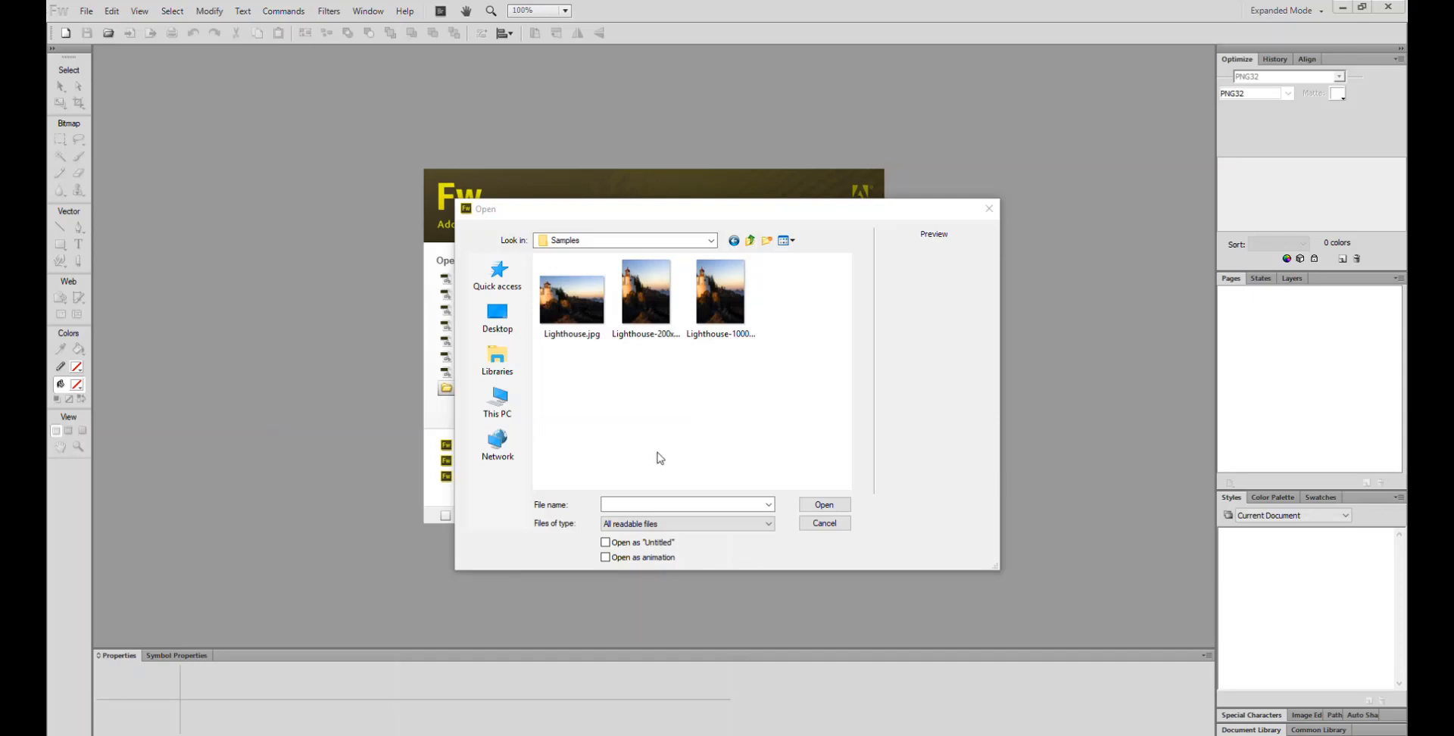
# Step: Open Lighthouse.jpg from the Samples folder
pyautogui.click(581, 316)
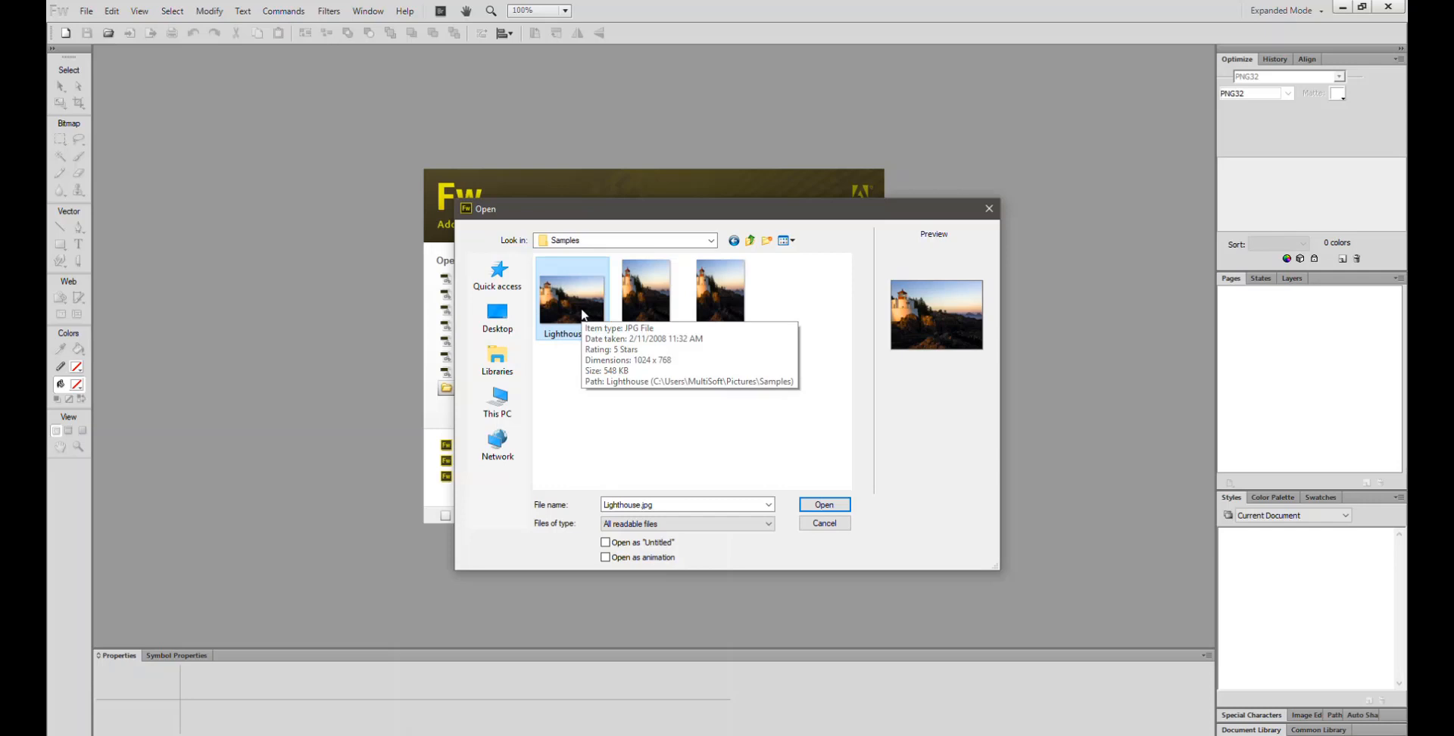
pyautogui.doubleClick(580, 307)
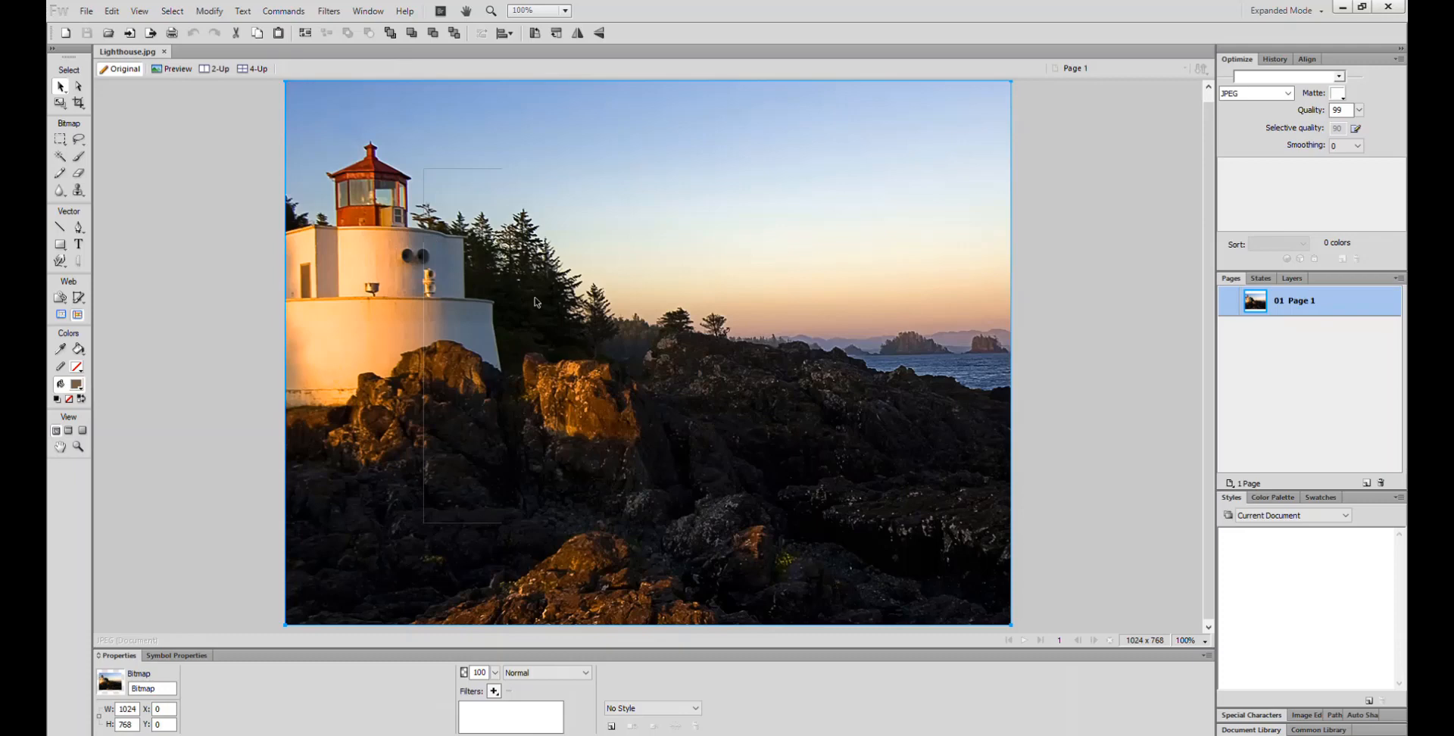
# Step: Resize the lighthouse image to 200 pixels wide with its proportions constrained
pyautogui.click(206, 12)
pyautogui.moveTo(278, 28)
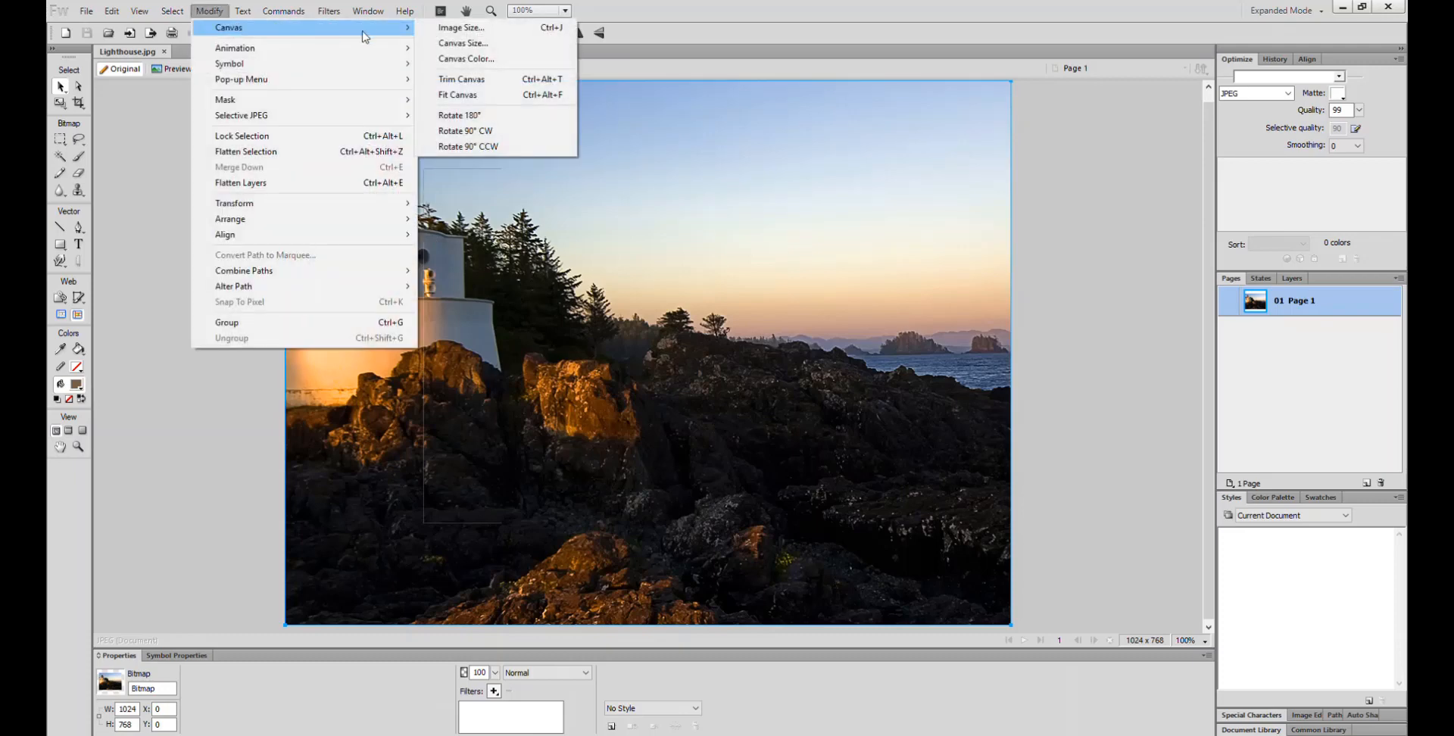
pyautogui.click(496, 35)
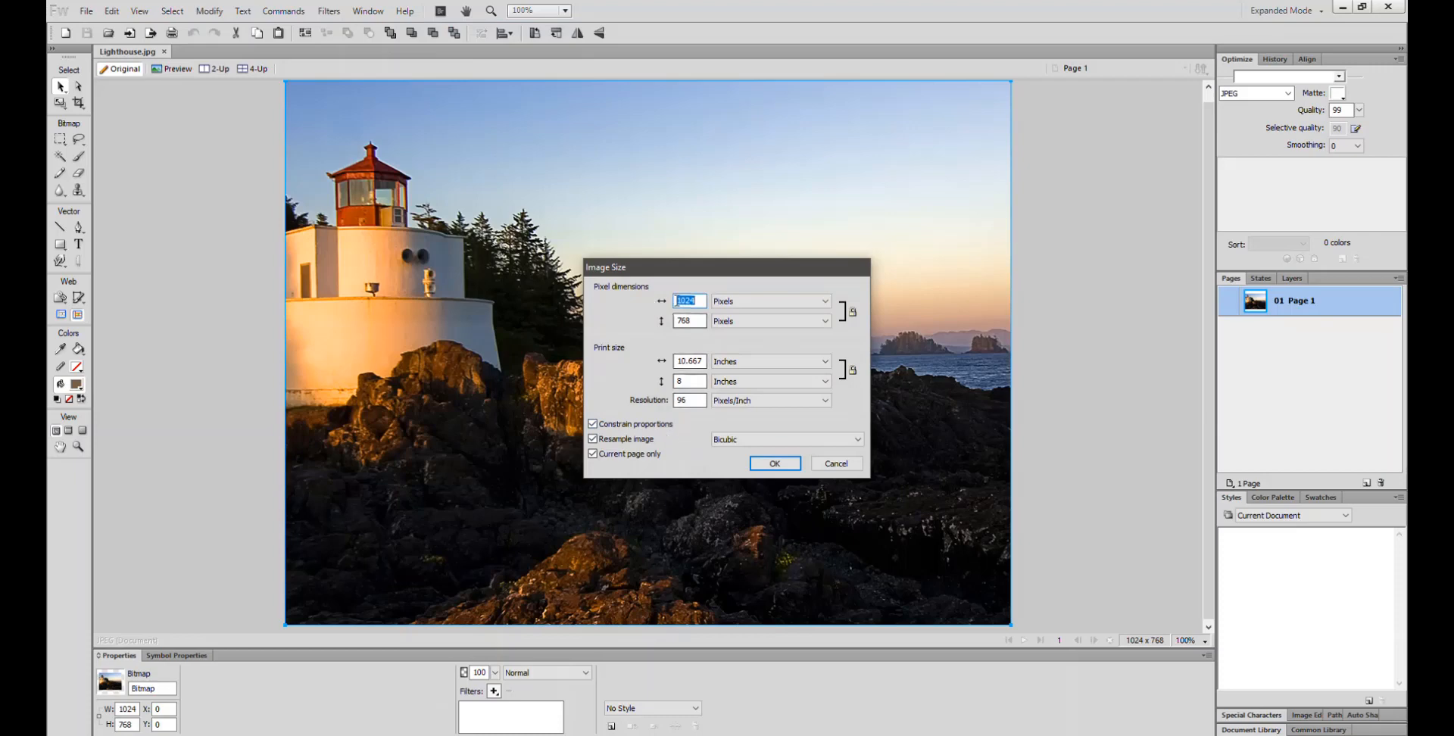
pyautogui.write('200')
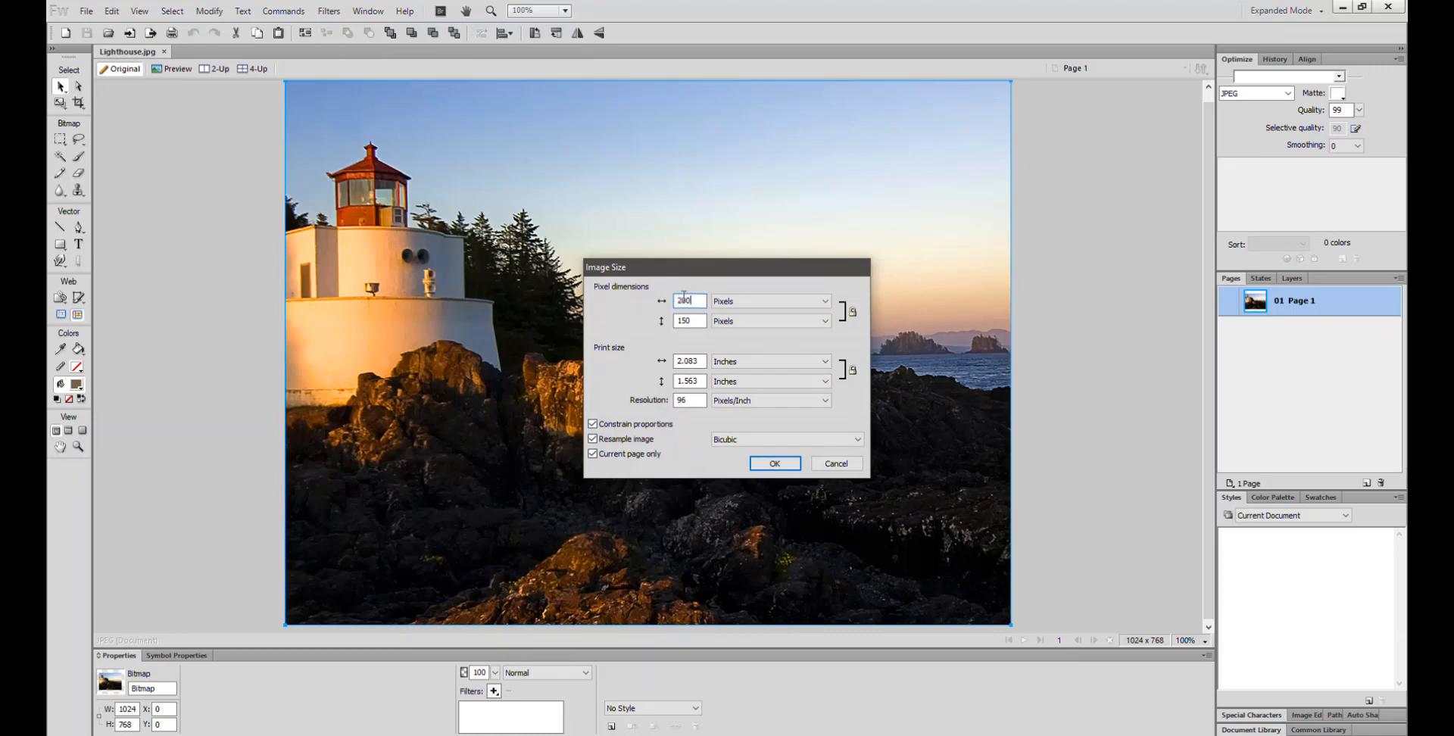
pyautogui.click(787, 465)
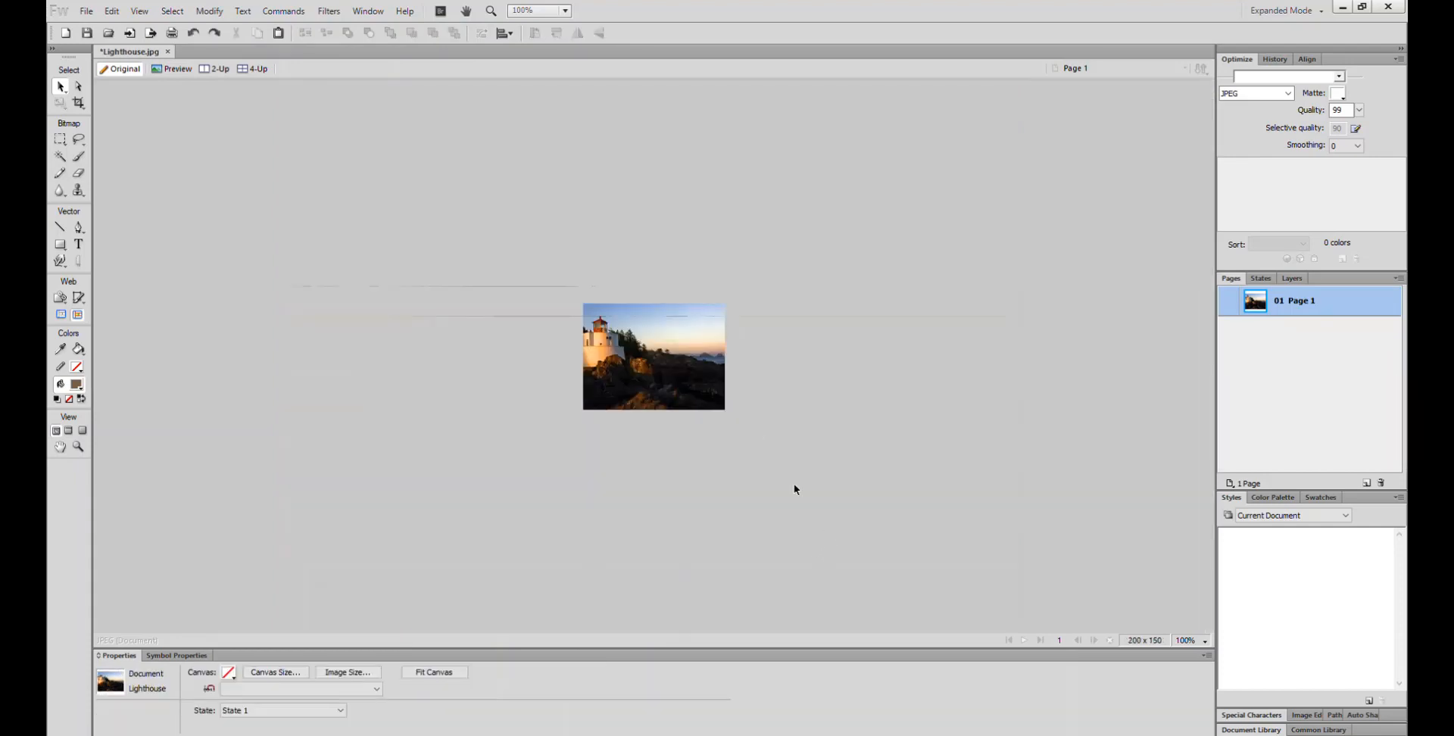
# Step: Select the reduced lighthouse bitmap and copy it
pyautogui.click(635, 347)
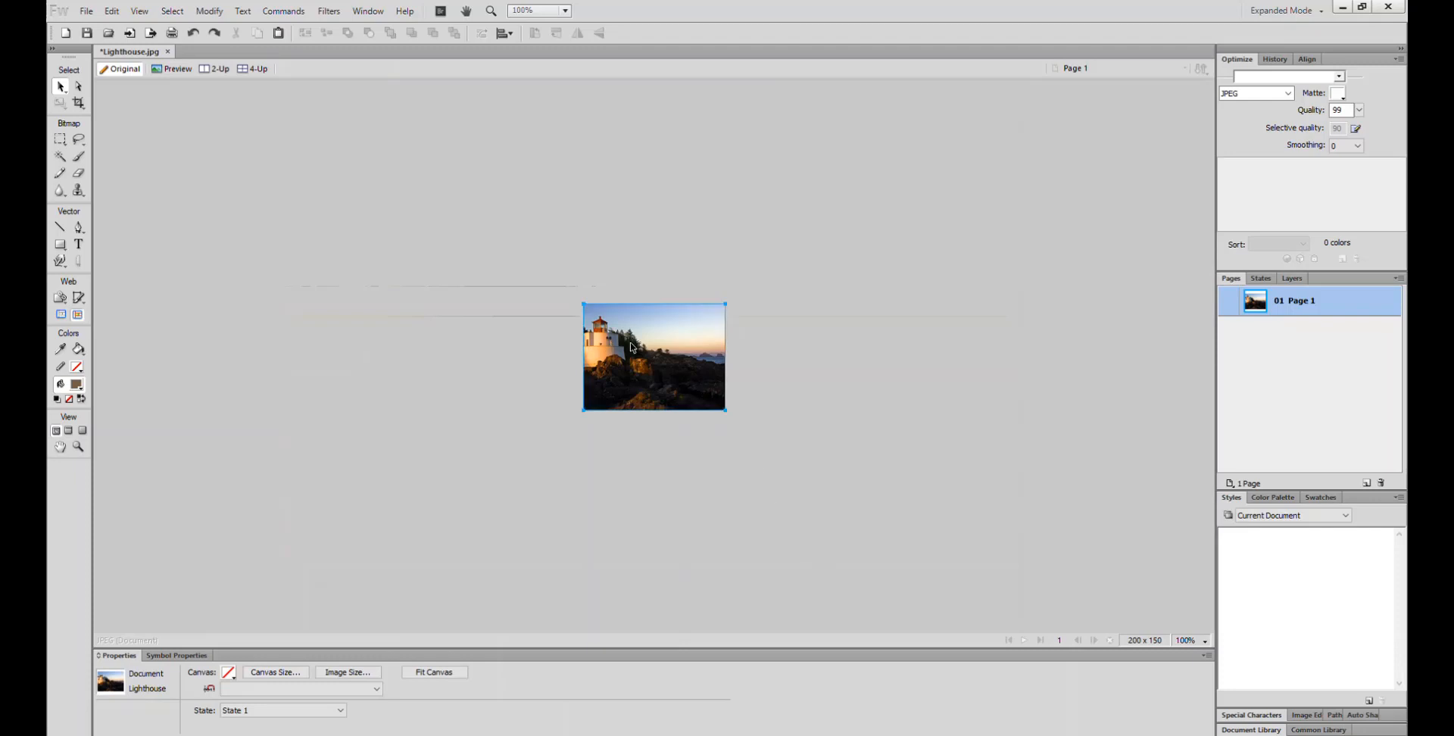
pyautogui.rightClick(640, 350)
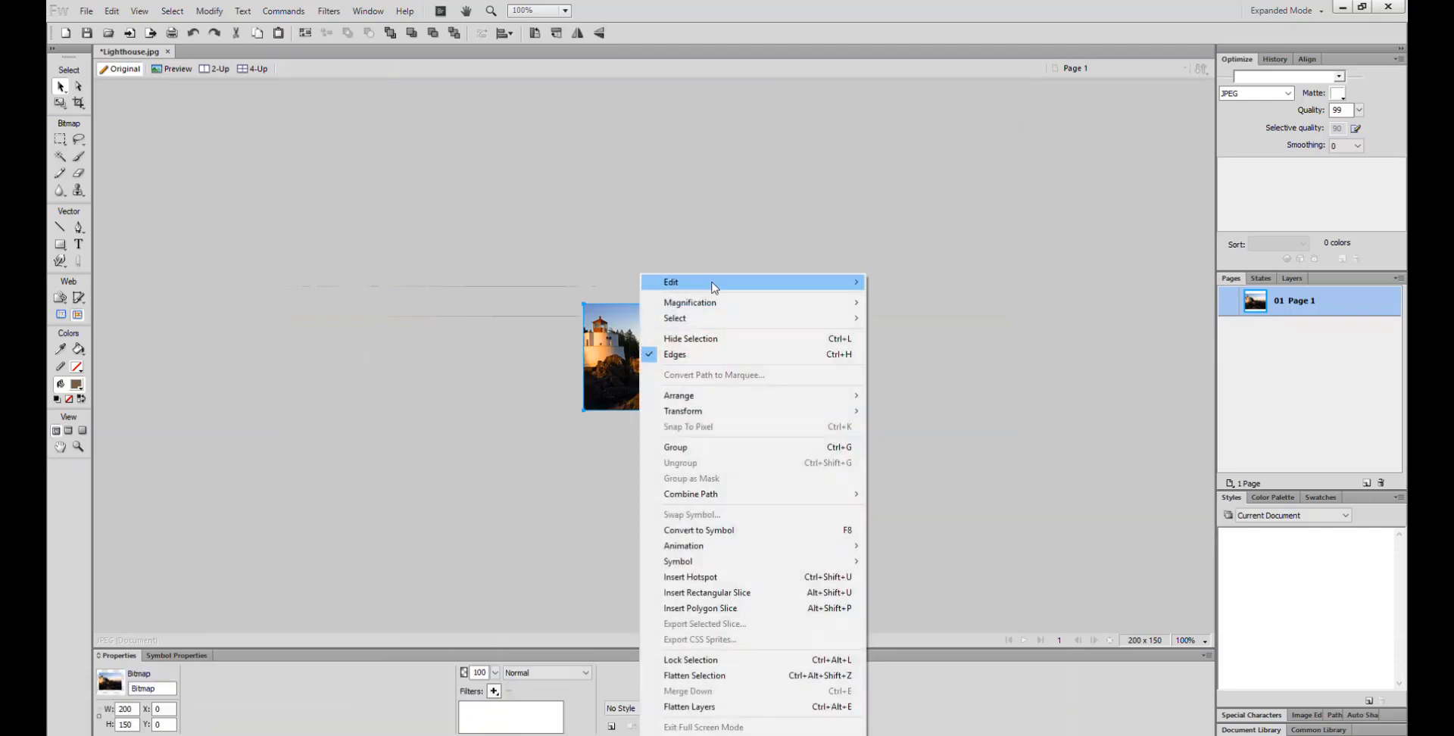
pyautogui.moveTo(714, 285)
pyautogui.click(935, 300)
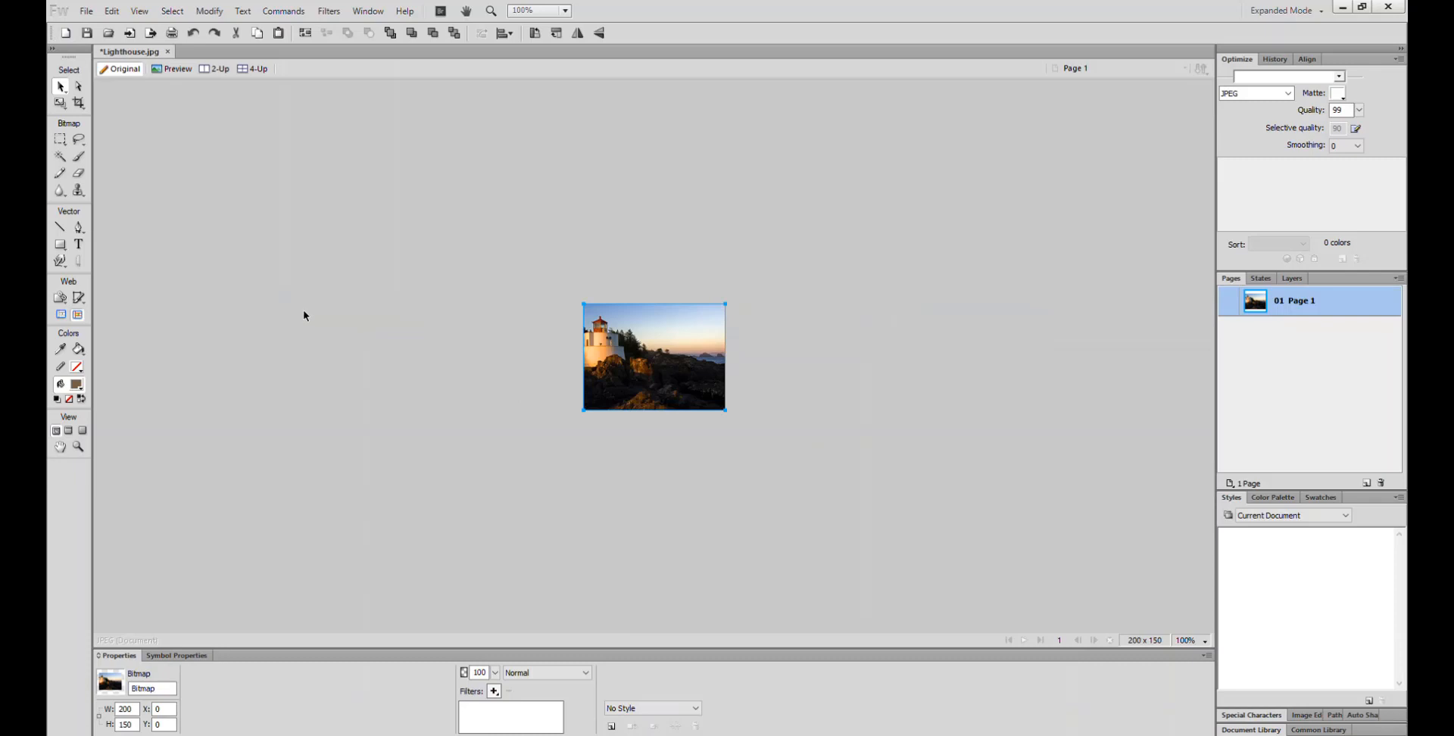
# Step: Create a new document 200 pixels wide and 270 pixels high with a transparent canvas
pyautogui.click(66, 33)
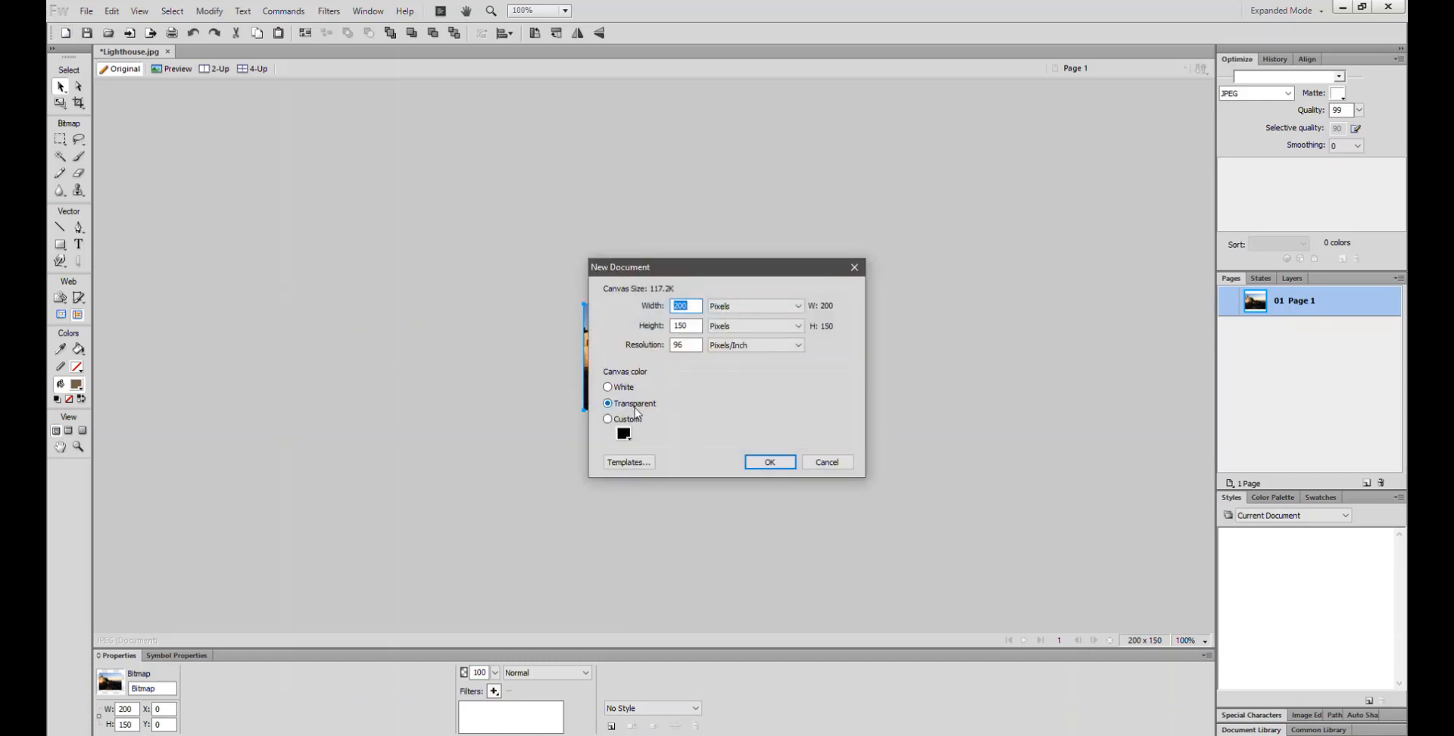
pyautogui.doubleClick(695, 326)
pyautogui.write('270')
pyautogui.click(769, 462)
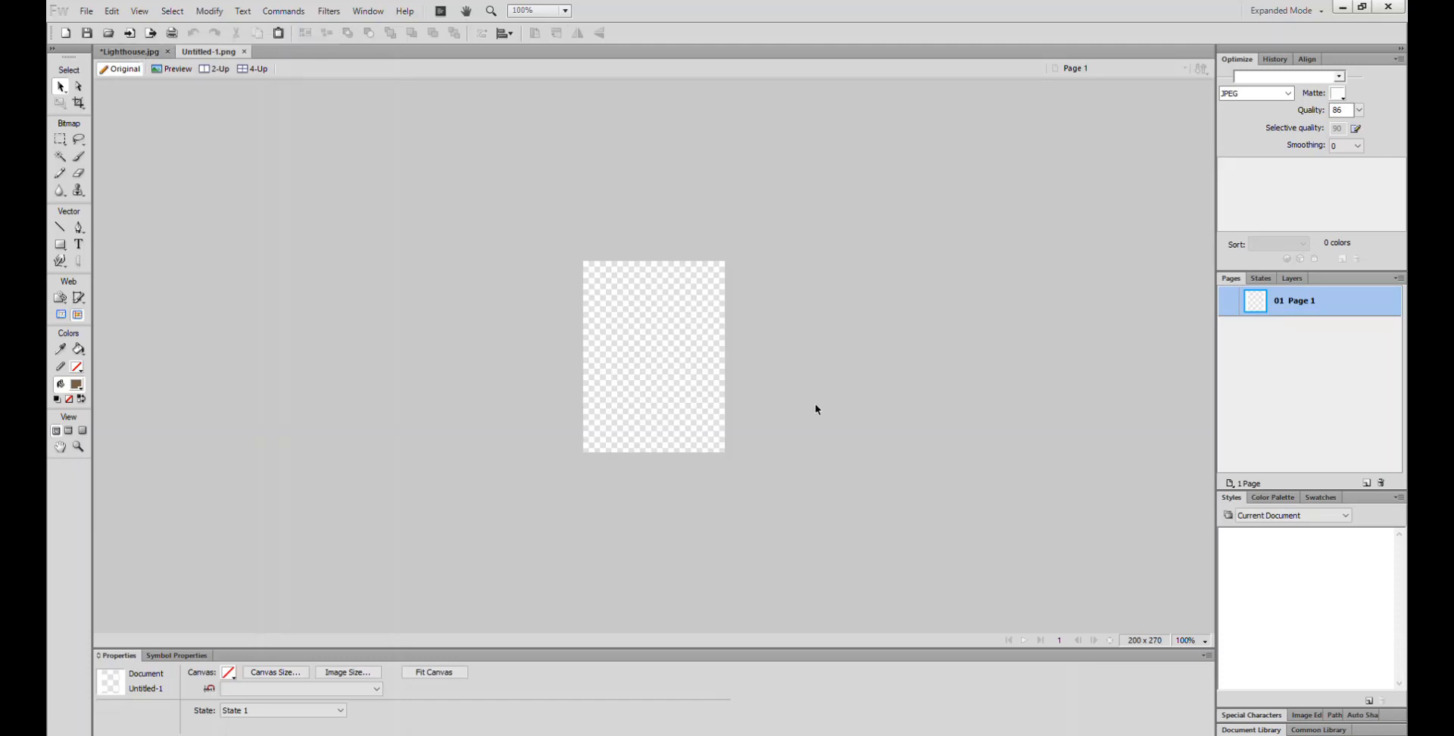
# Step: Paste the copied picture into the 200 x 270 document and centre it vertically at Y 60
pyautogui.hotkey('ctrl', 'v')
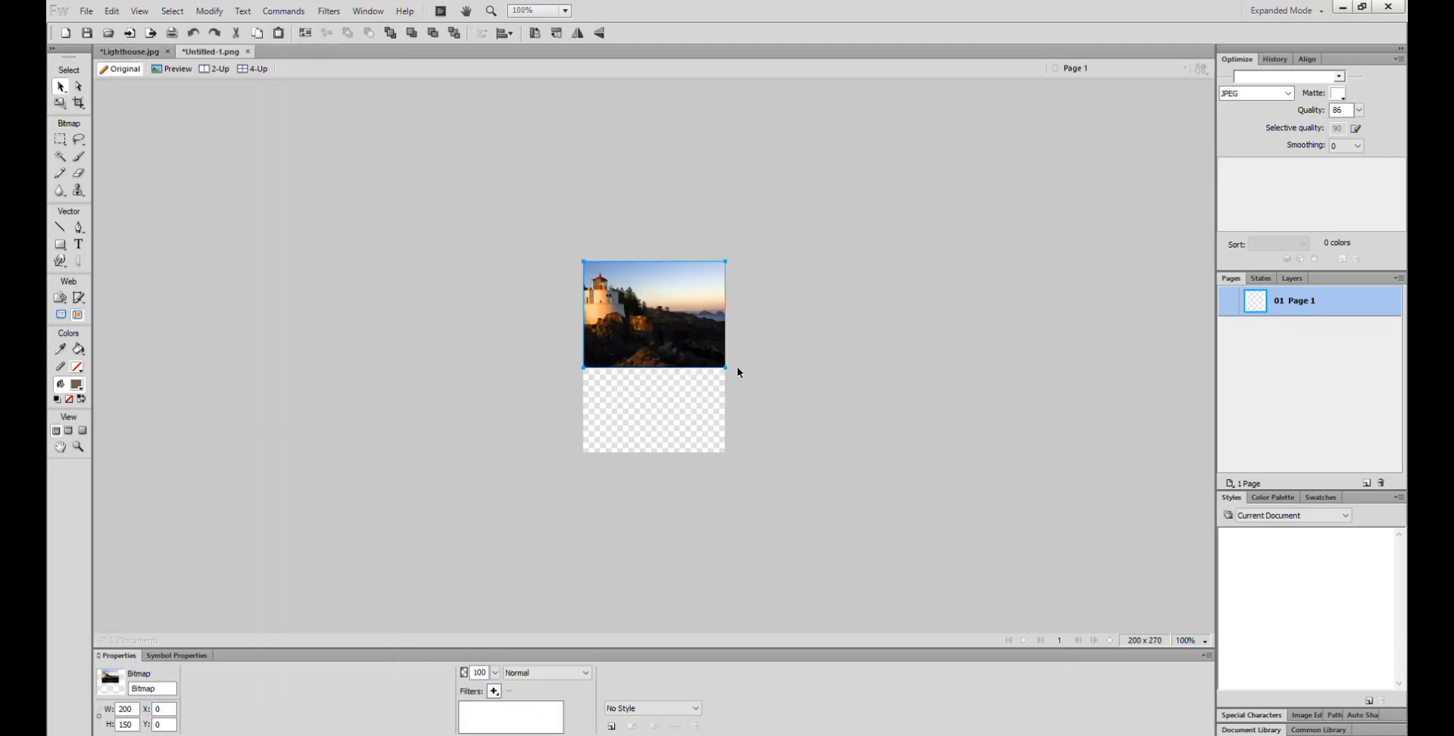
pyautogui.moveTo(662, 325); pyautogui.dragTo(664, 371)
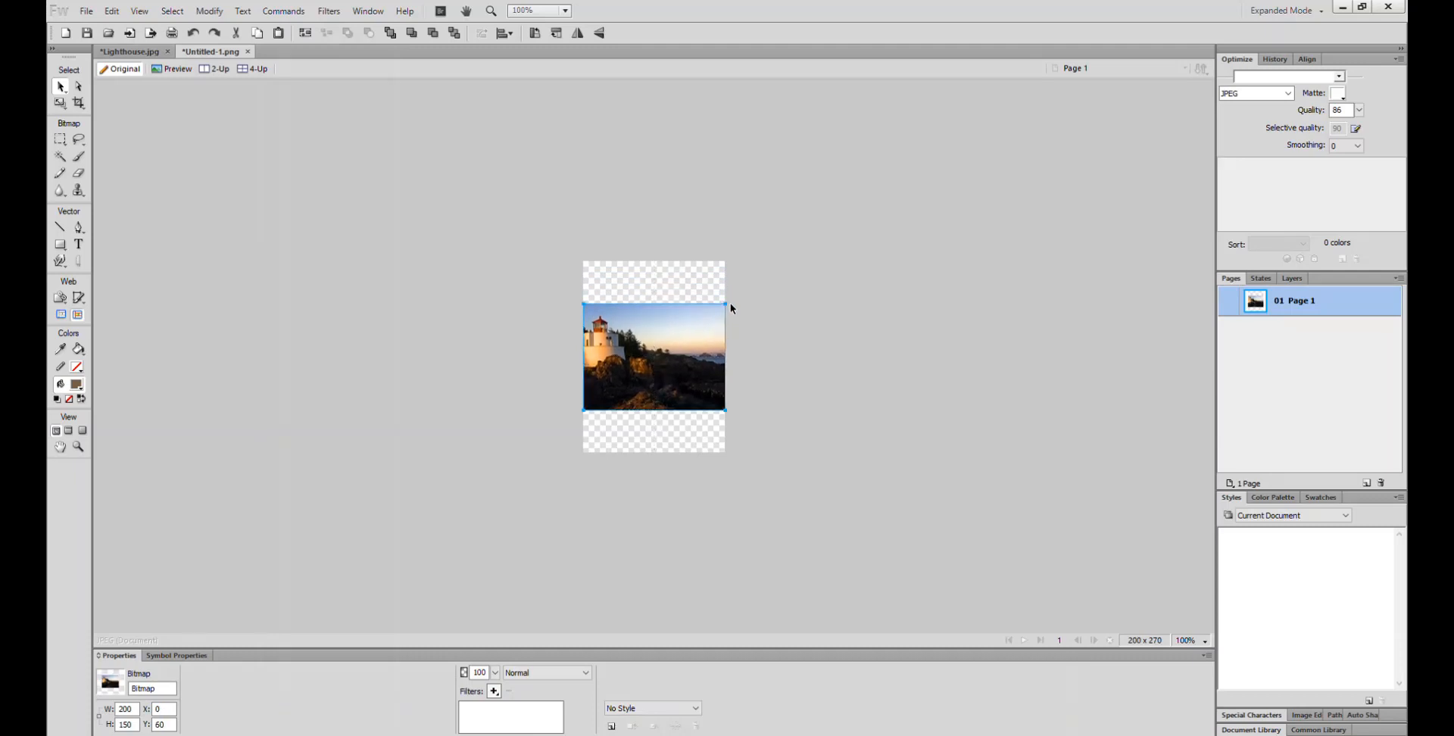
# Step: Try stretching the pasted picture upward to about 174 pixels high, and undo the stretch
pyautogui.moveTo(726, 303); pyautogui.dragTo(730, 285)
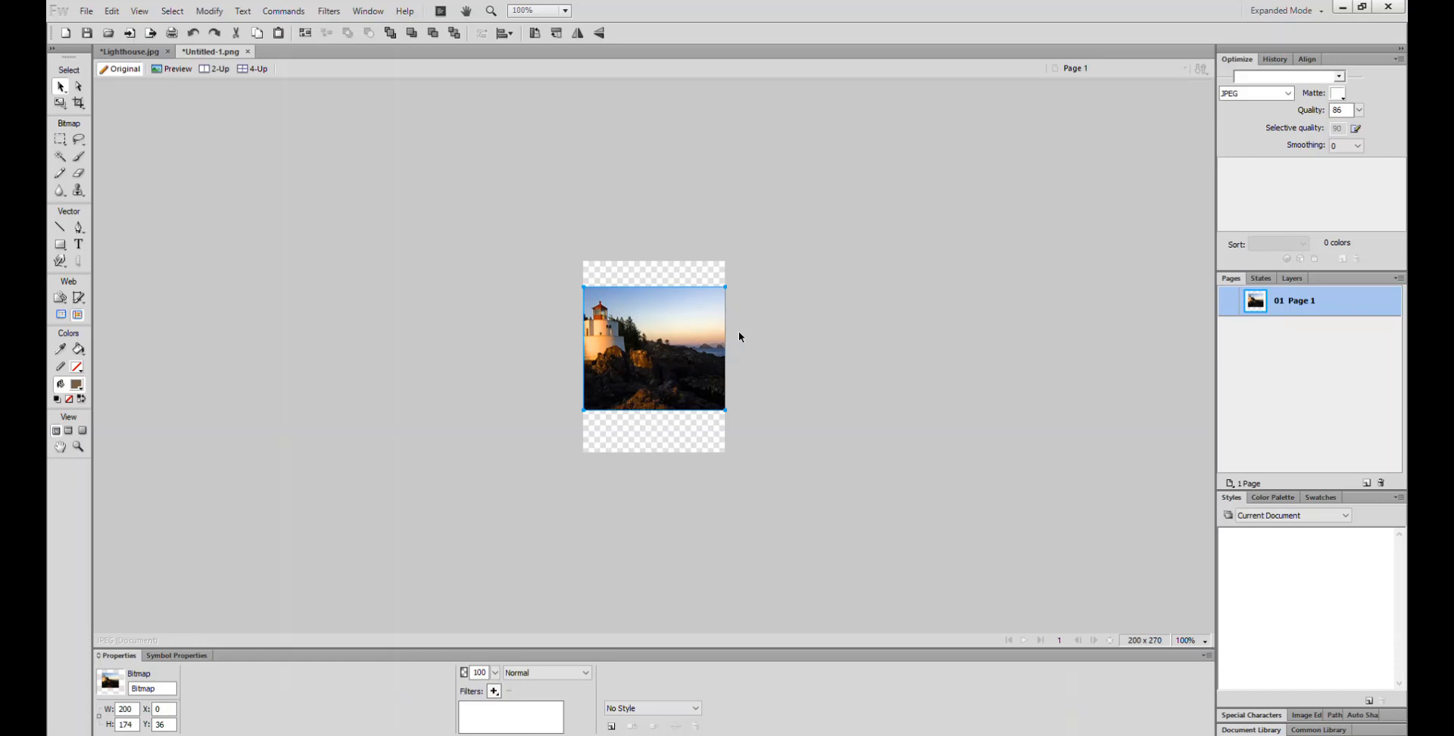
pyautogui.hotkey('ctrl', 'z')
pyautogui.moveTo(668, 353); pyautogui.dragTo(668, 353)
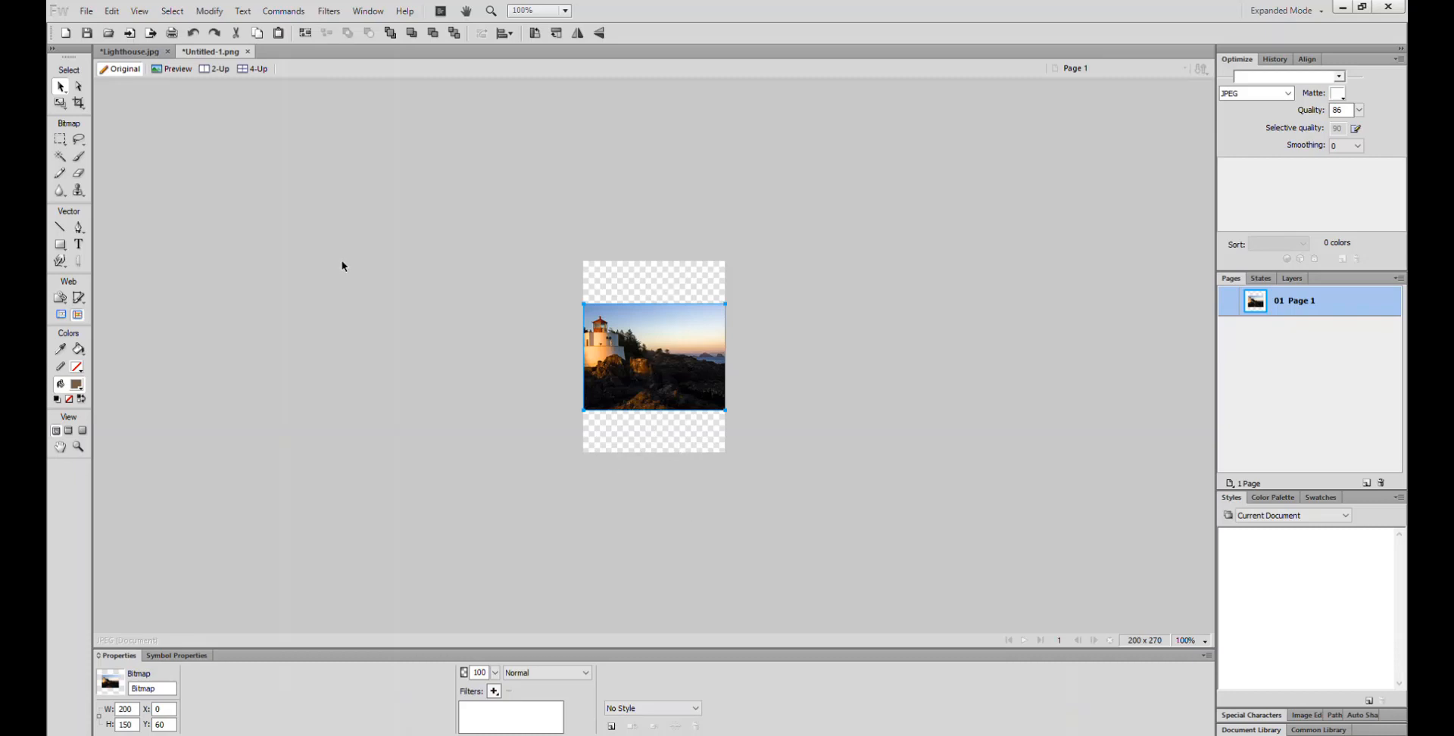
# Step: Close the untitled 200 x 270 document without saving and undo the resizing of Lighthouse.jpg
pyautogui.click(247, 51)
pyautogui.click(730, 405)
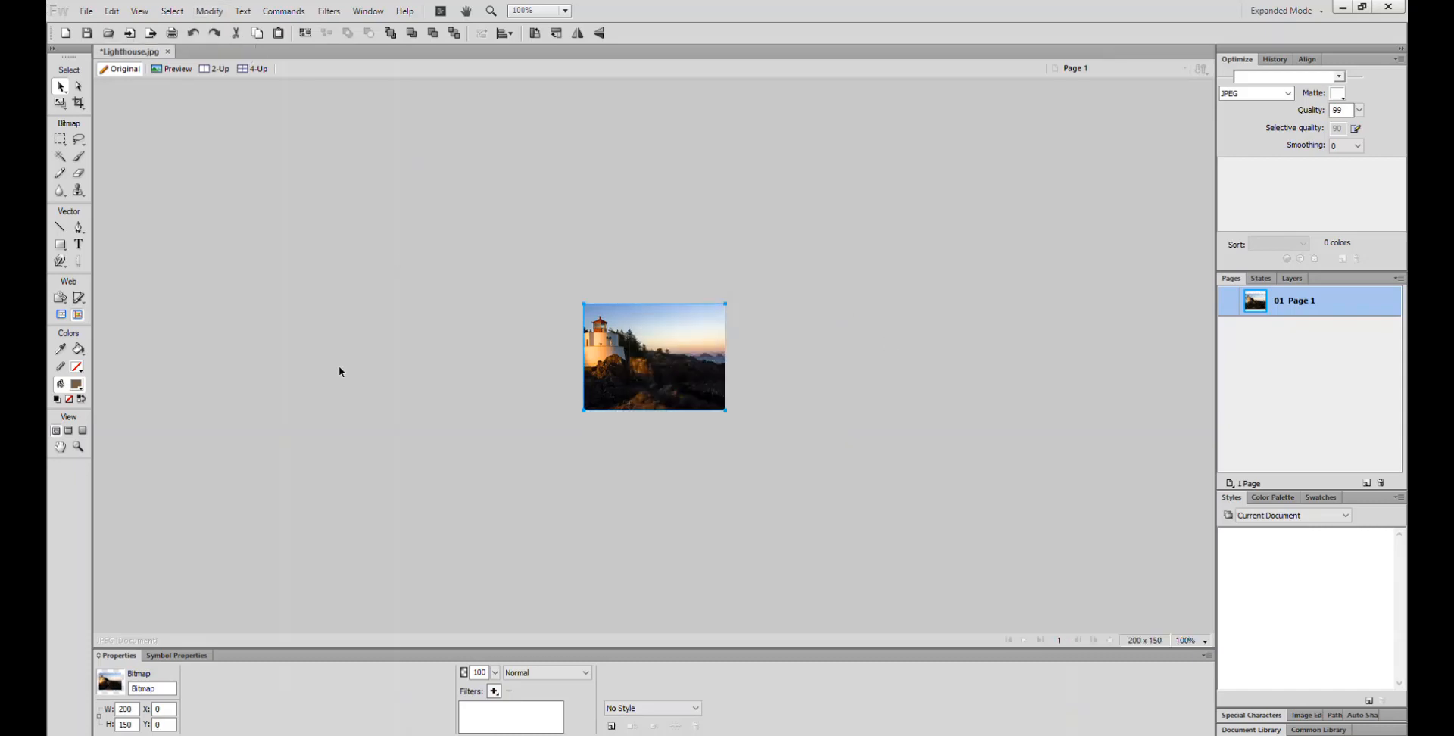
pyautogui.hotkey('ctrl', 'z')
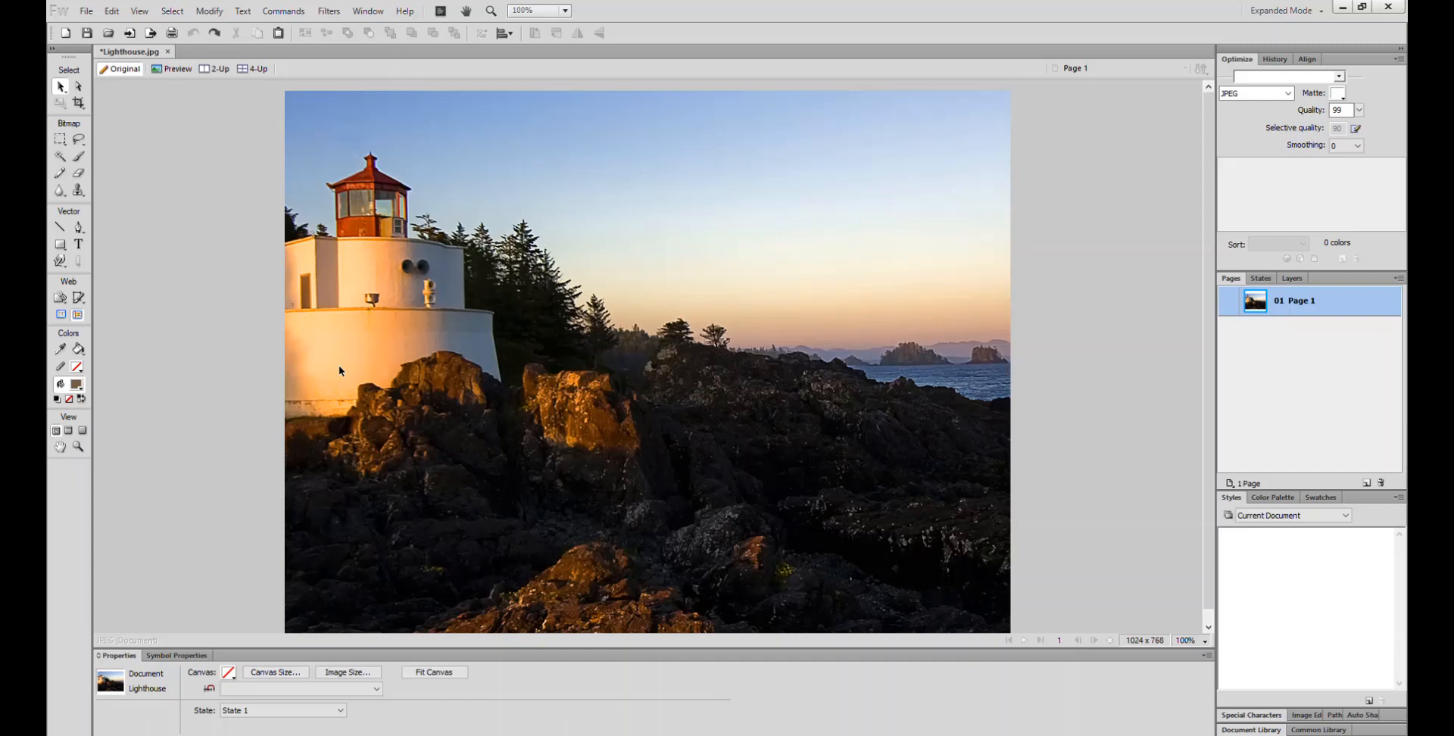
# Step: Resize the lighthouse image to 1000 pixels wide with its proportions constrained
pyautogui.click(209, 11)
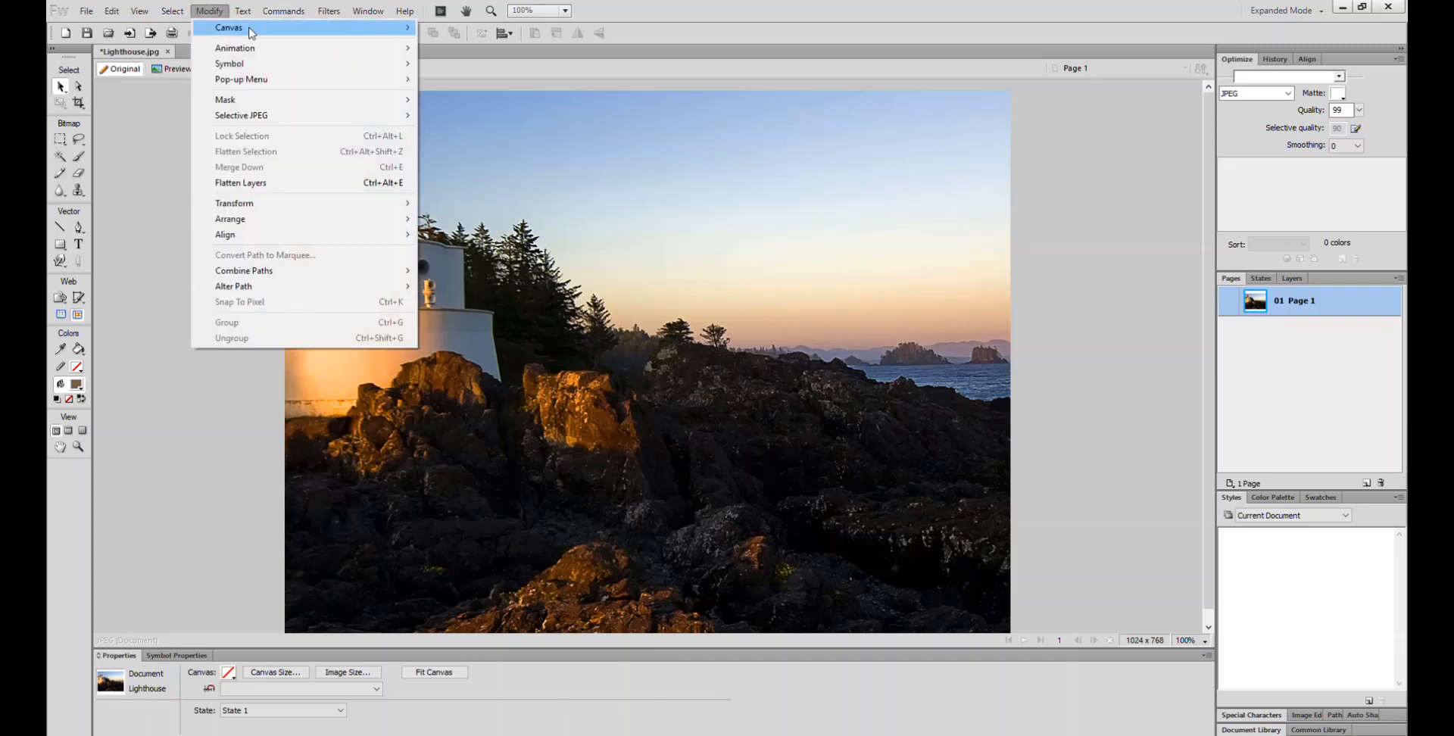
pyautogui.moveTo(371, 34)
pyautogui.click(461, 28)
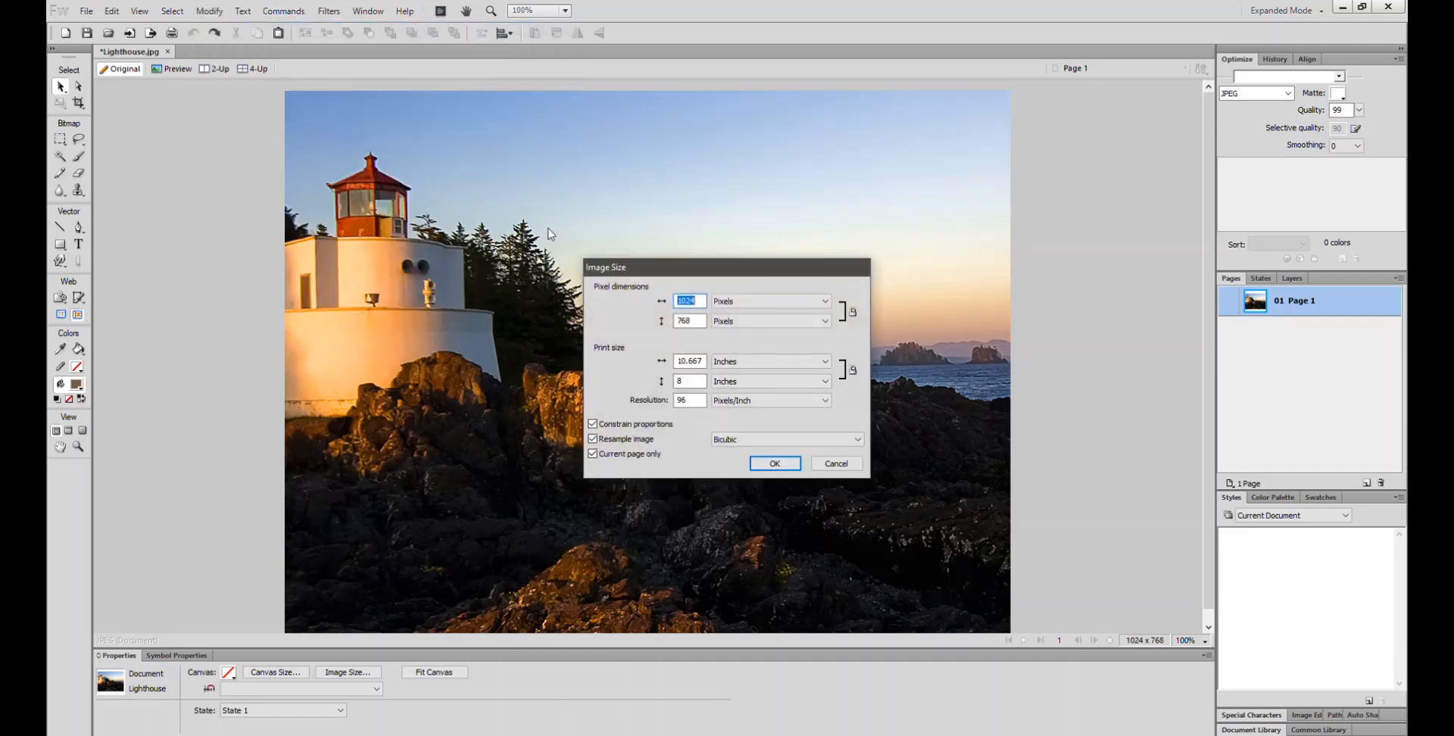
pyautogui.write('1000')
pyautogui.click(791, 463)
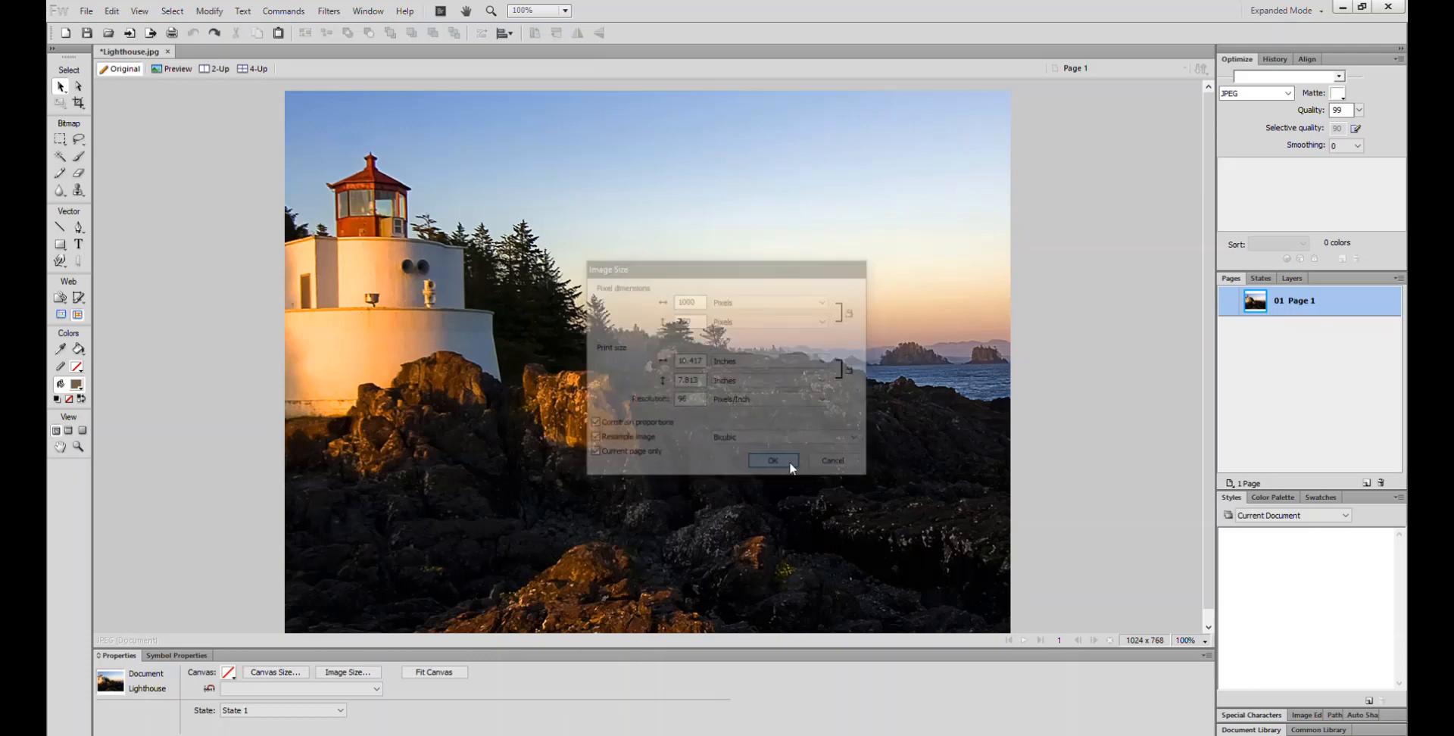
# Step: Copy the resized lighthouse bitmap and create a new transparent document of 1000 x 1350 pixels
pyautogui.click(710, 334)
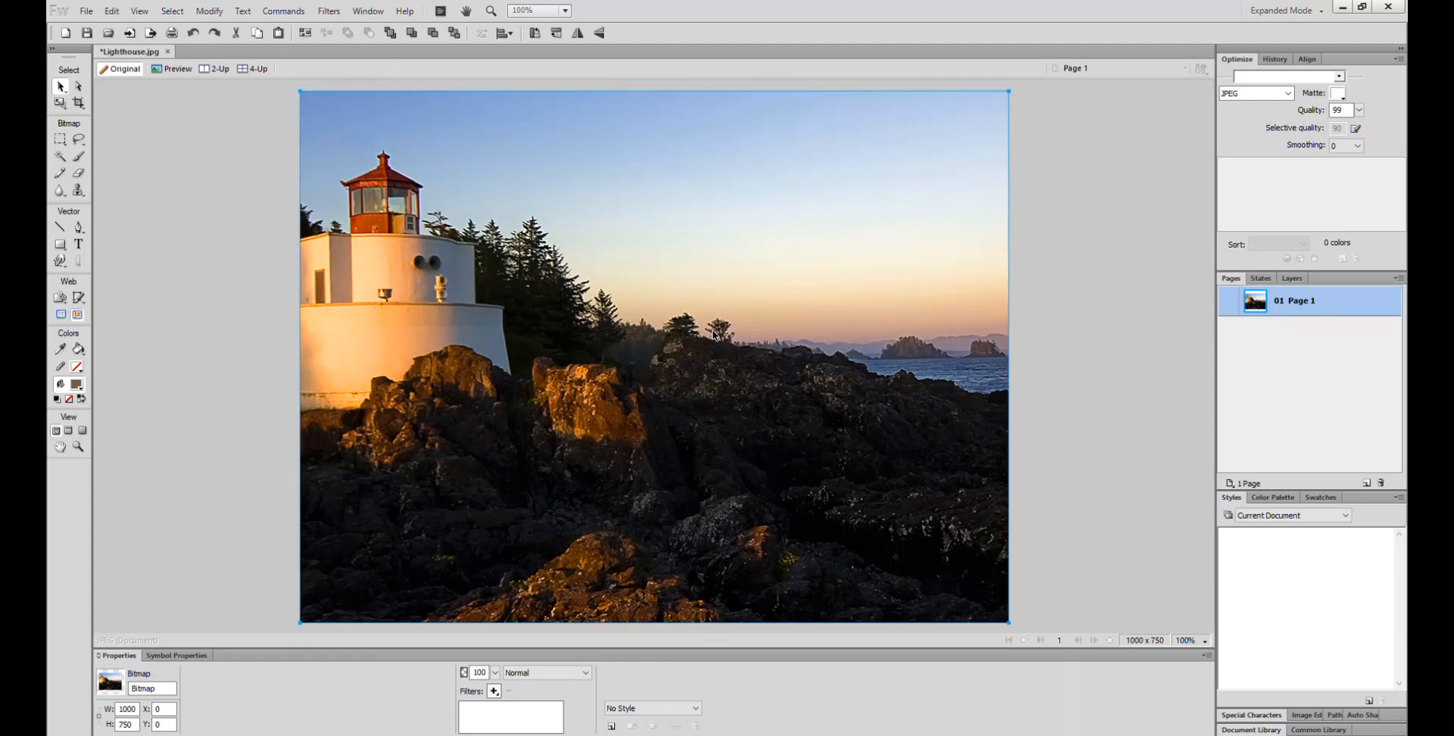
pyautogui.click(66, 32)
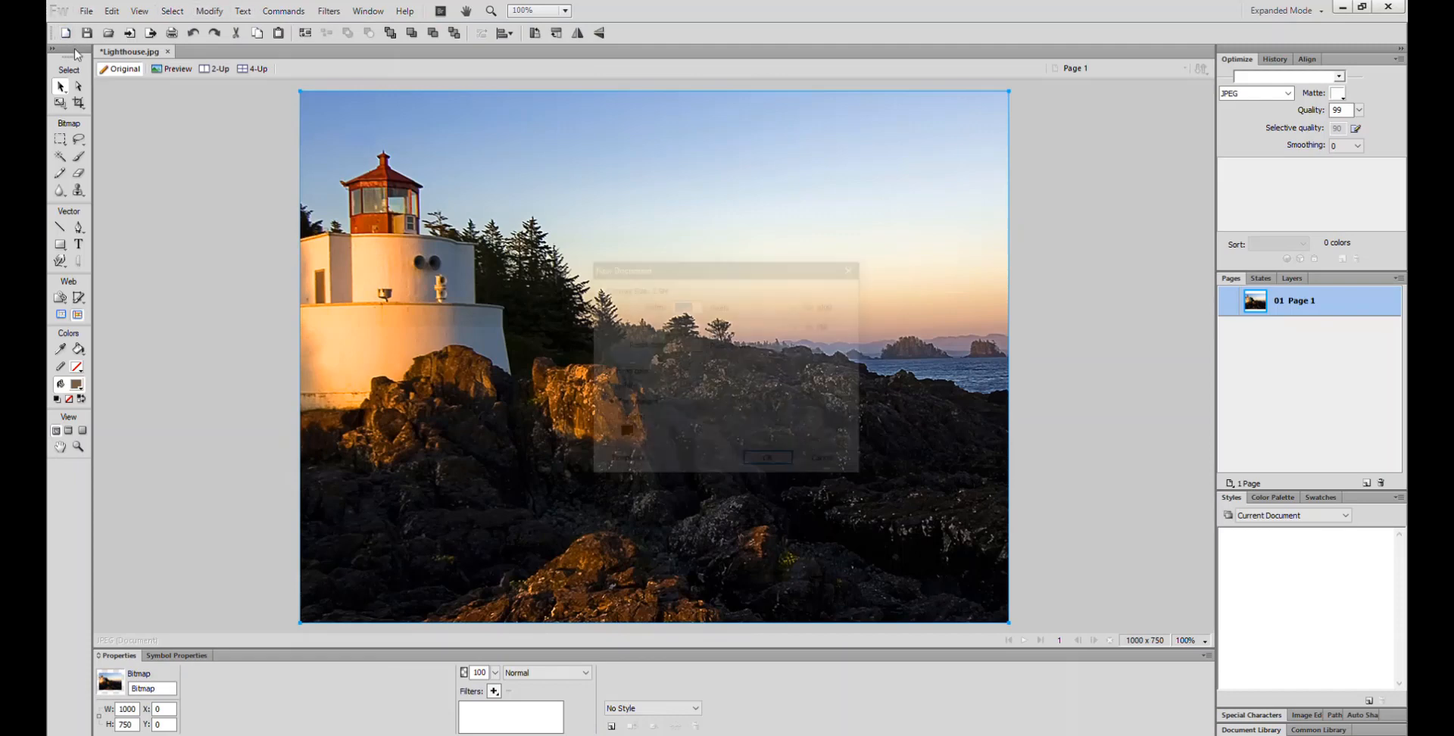
pyautogui.press('Tab')
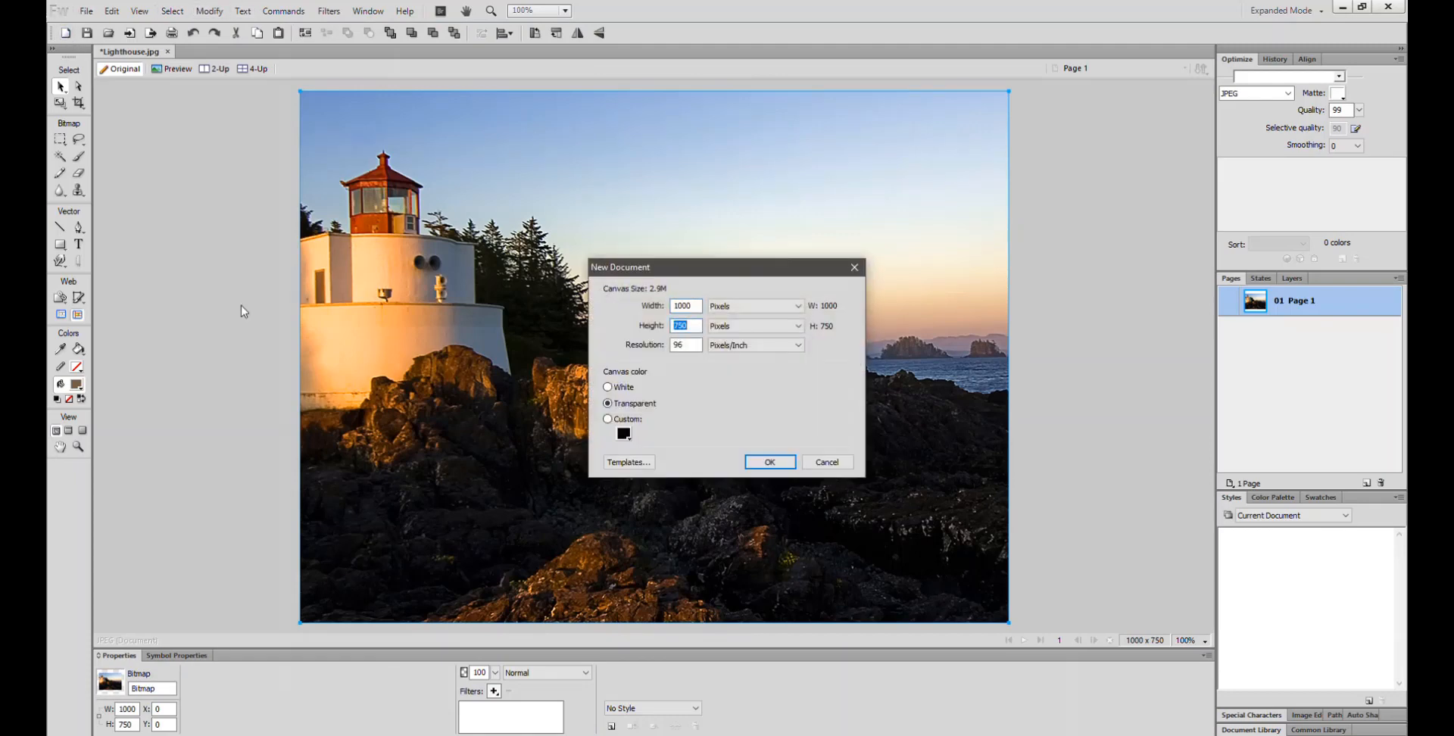
pyautogui.write('1350')
pyautogui.click(771, 461)
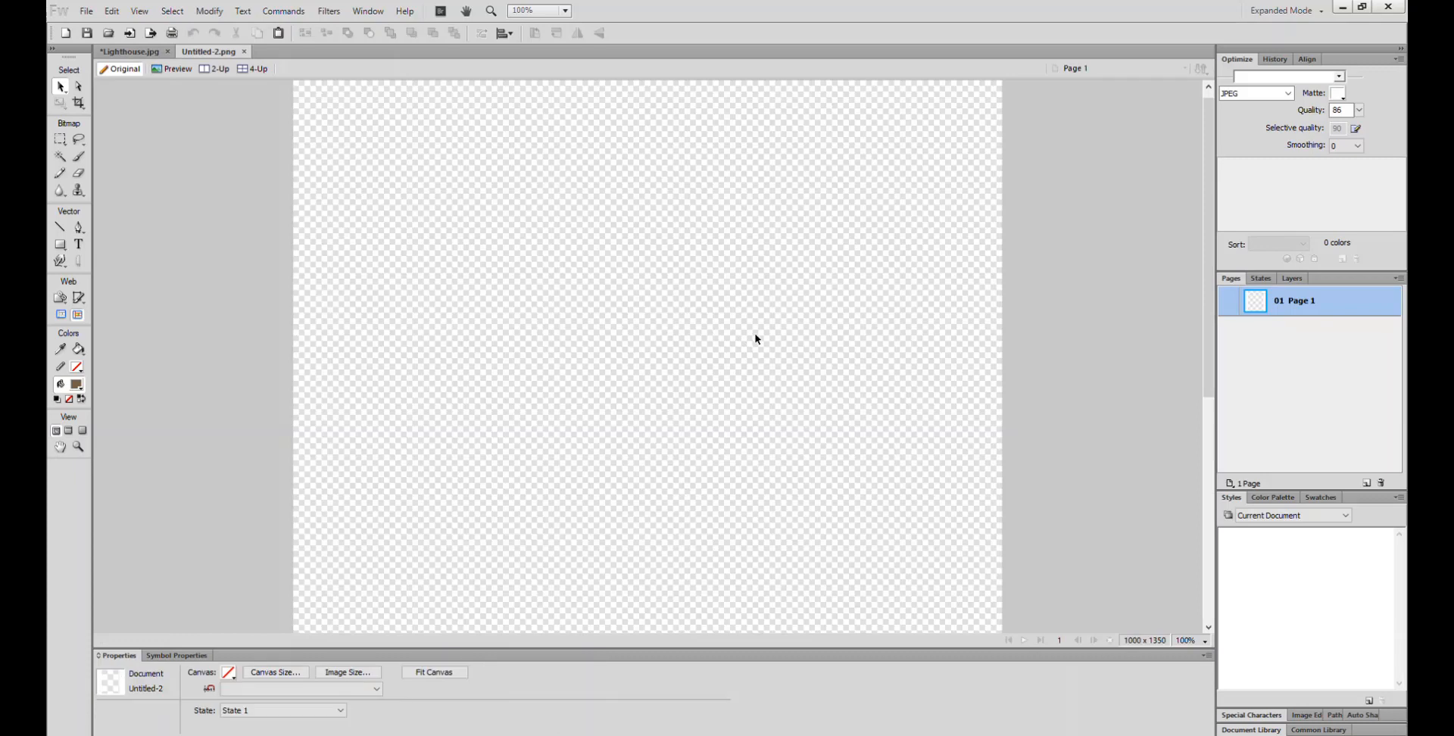
# Step: Paste the copied picture into the 1000 x 1350 document and centre it vertically at Y 300
pyautogui.click(565, 10)
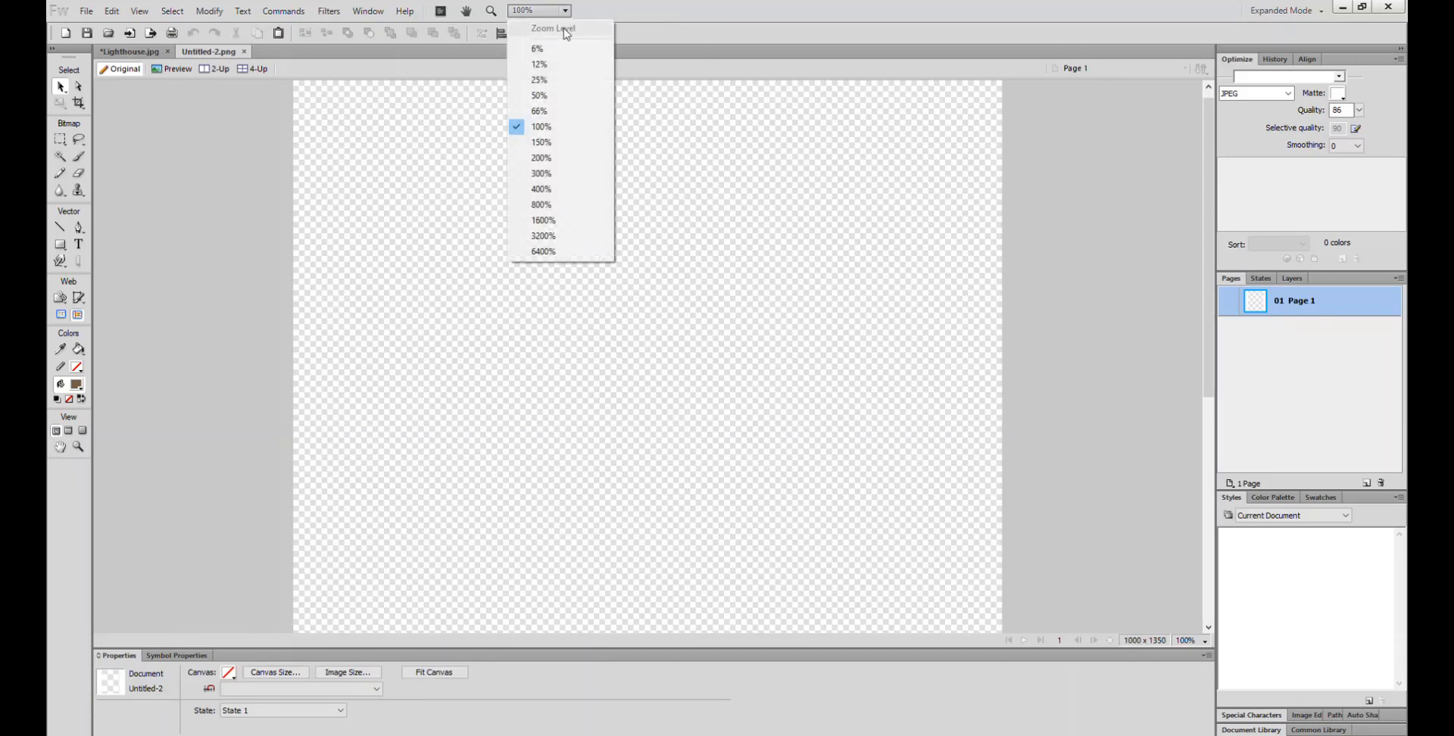
pyautogui.click(540, 96)
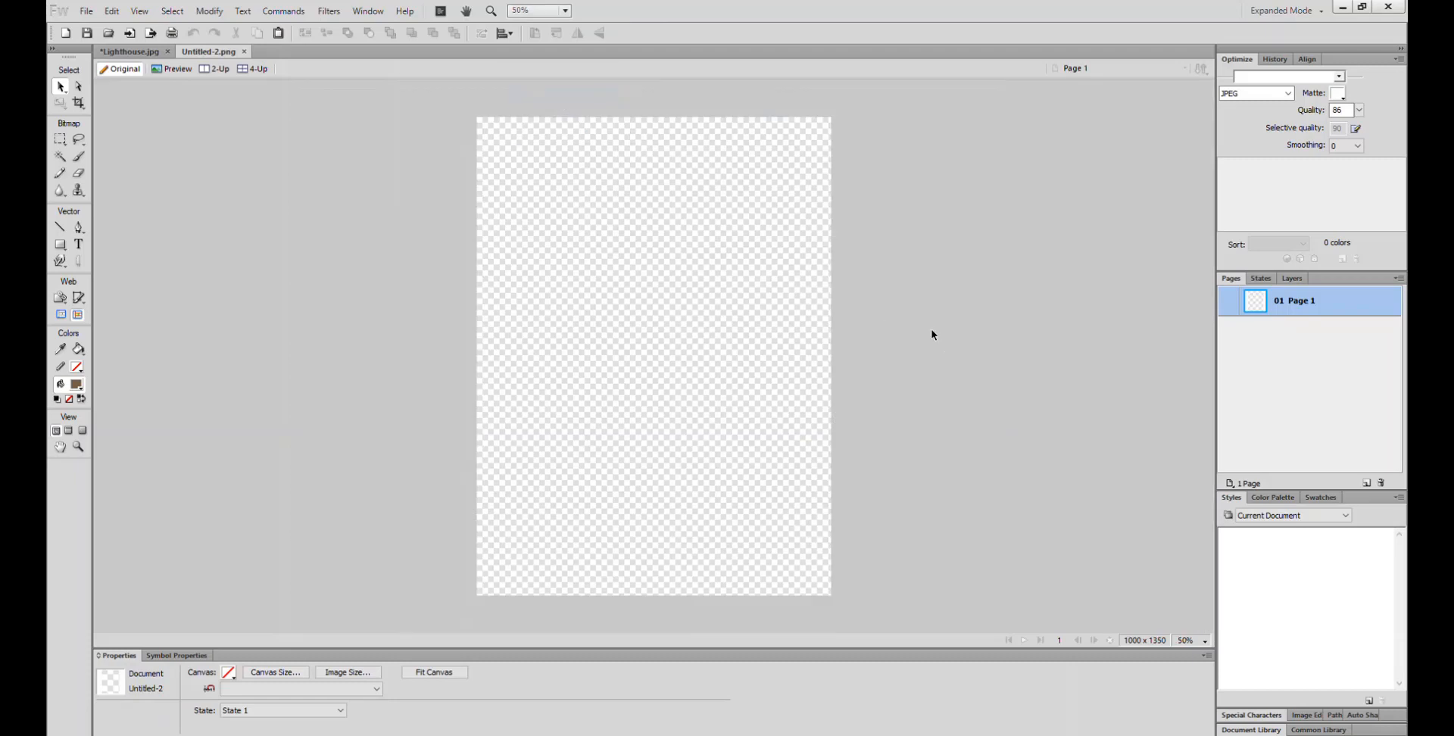
pyautogui.hotkey('ctrl', 'v')
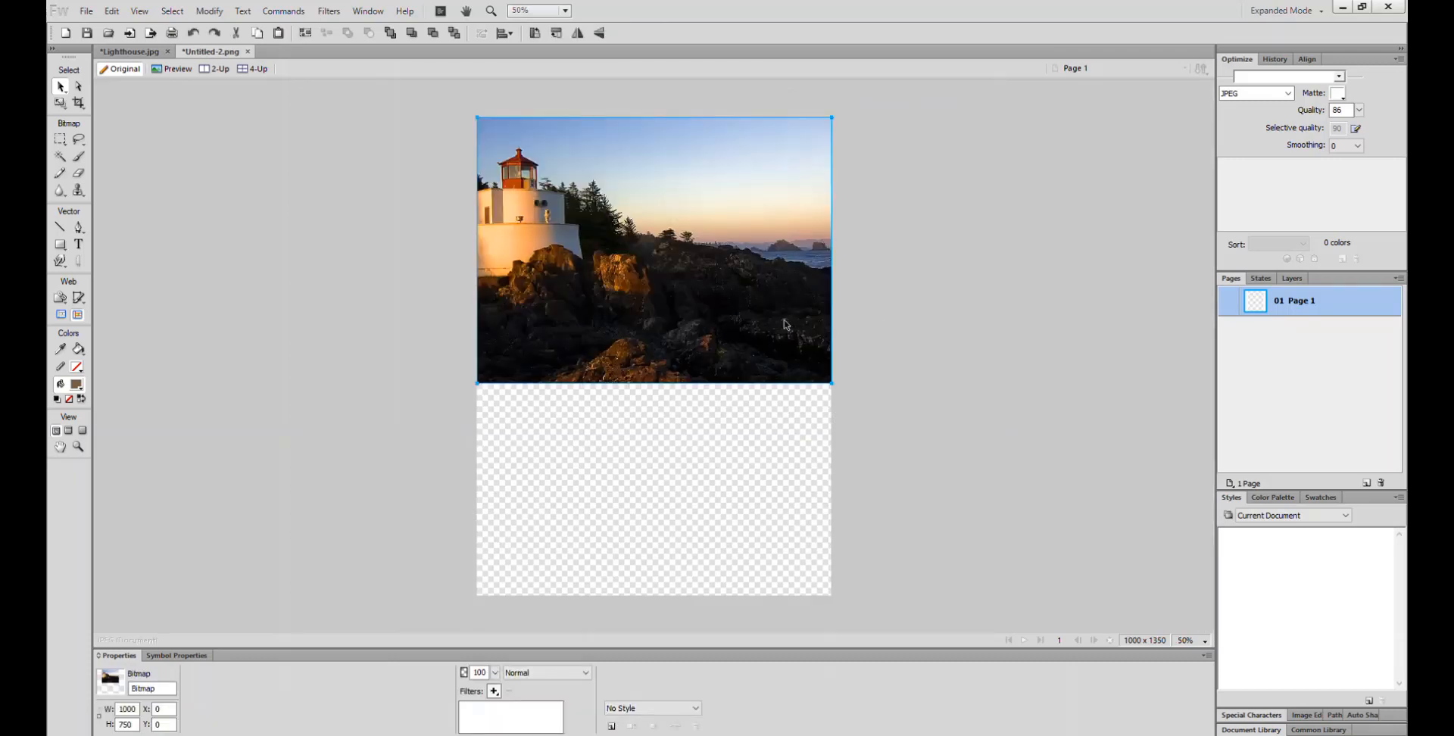
pyautogui.moveTo(639, 264); pyautogui.dragTo(641, 369)
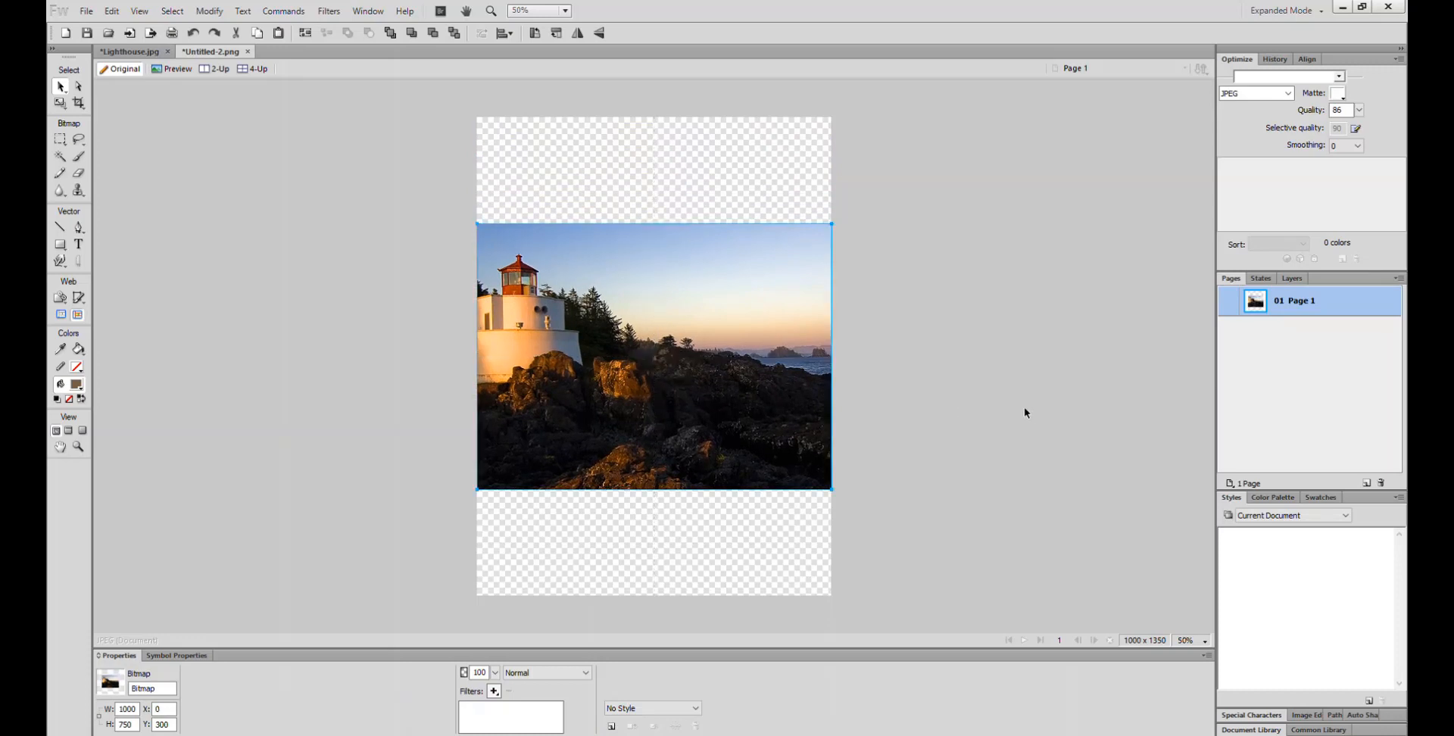